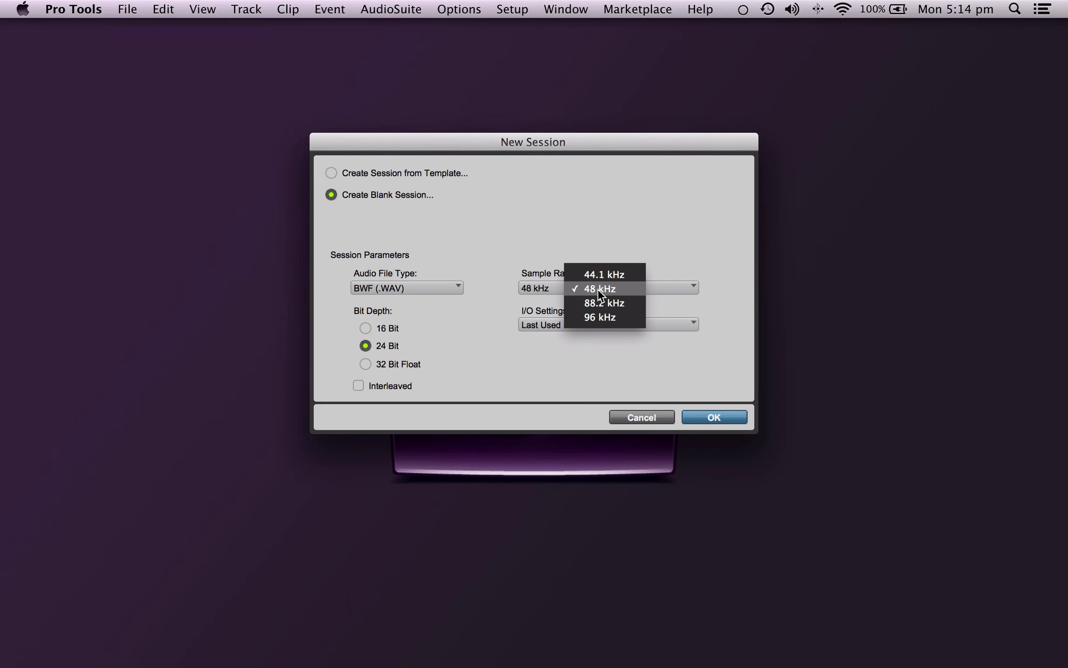
# Set up a blank 24-bit BWF (.WAV) session at 48 kHz with the Stereo Mix I/O settings
pyautogui.click(597, 289)
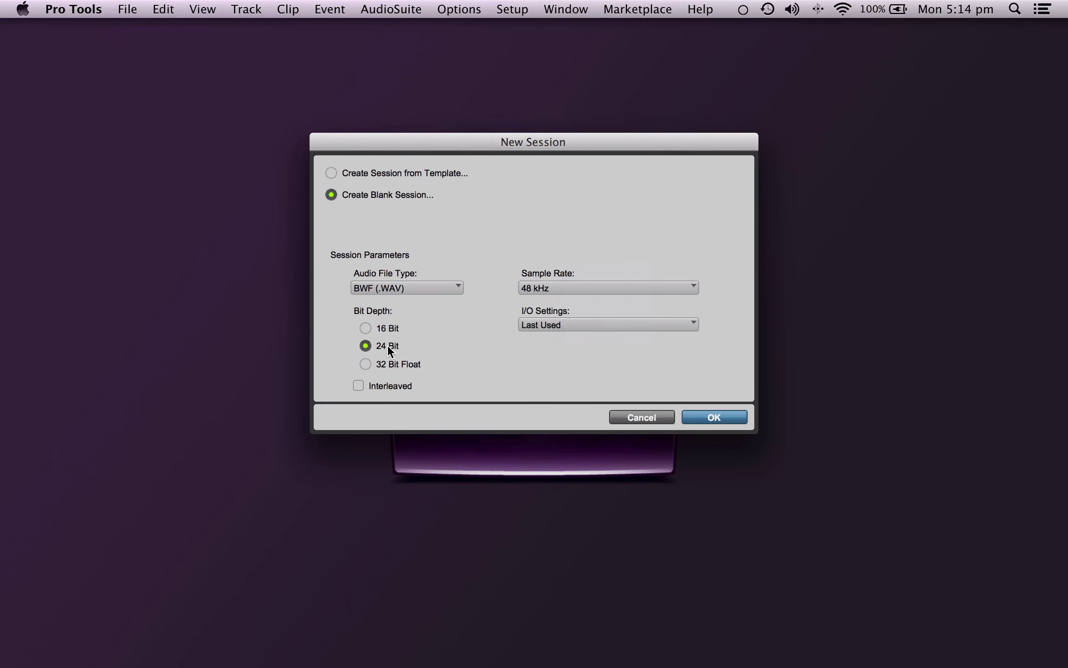
pyautogui.click(570, 325)
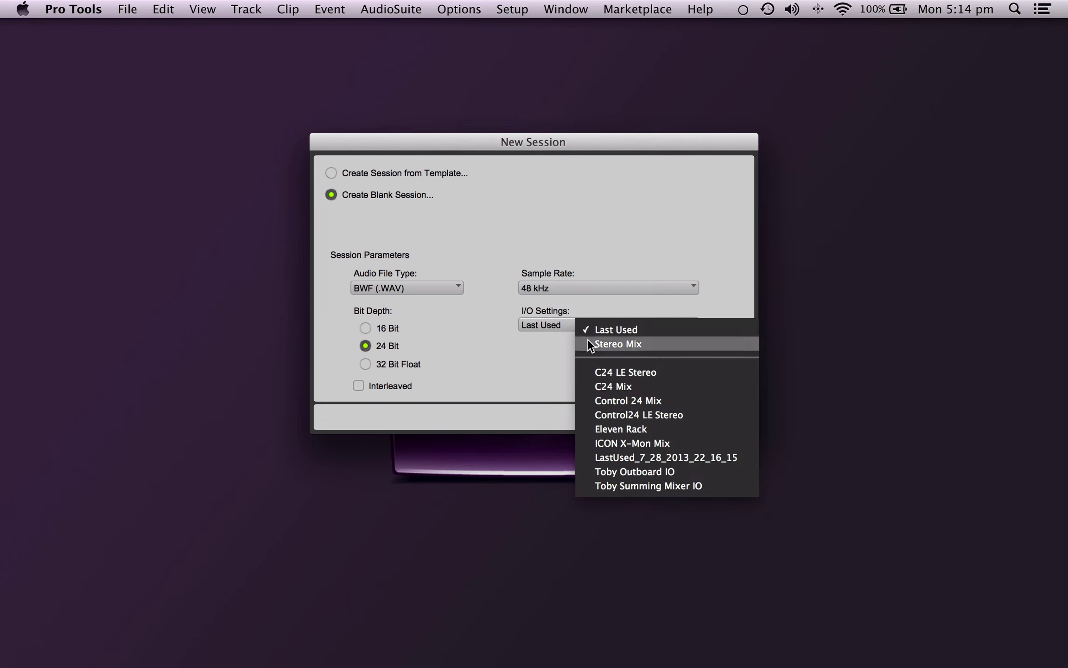
pyautogui.click(591, 344)
pyautogui.click(706, 413)
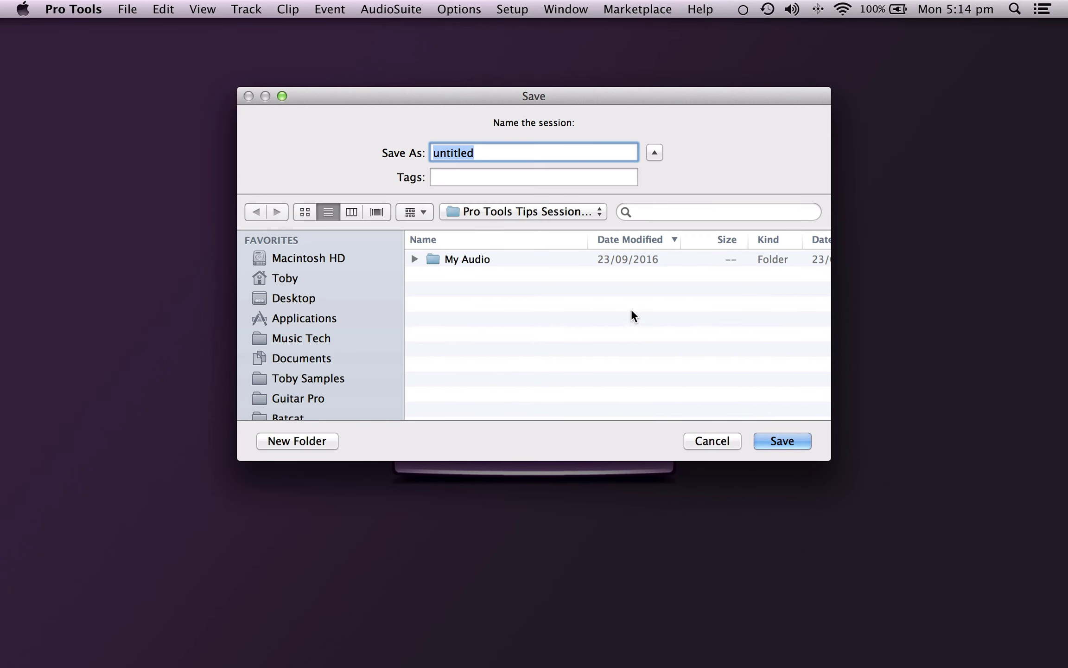
# Name the session My Second Session and save it in the Pro Tools Tips Session folder
pyautogui.write('My Se')
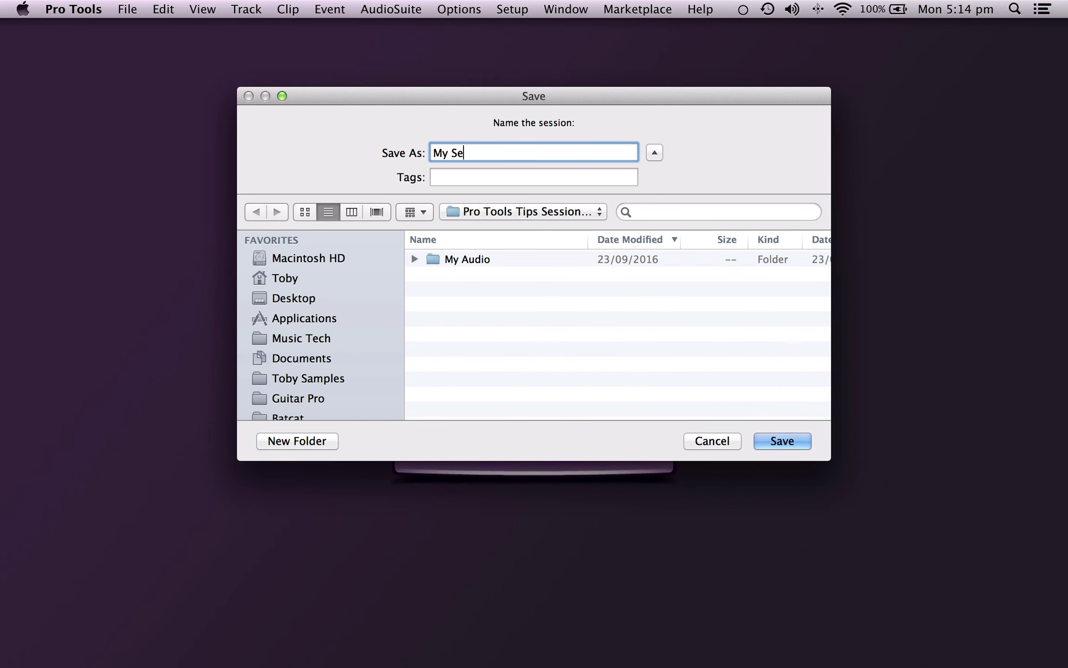
pyautogui.write('cond Session')
pyautogui.press('Return')
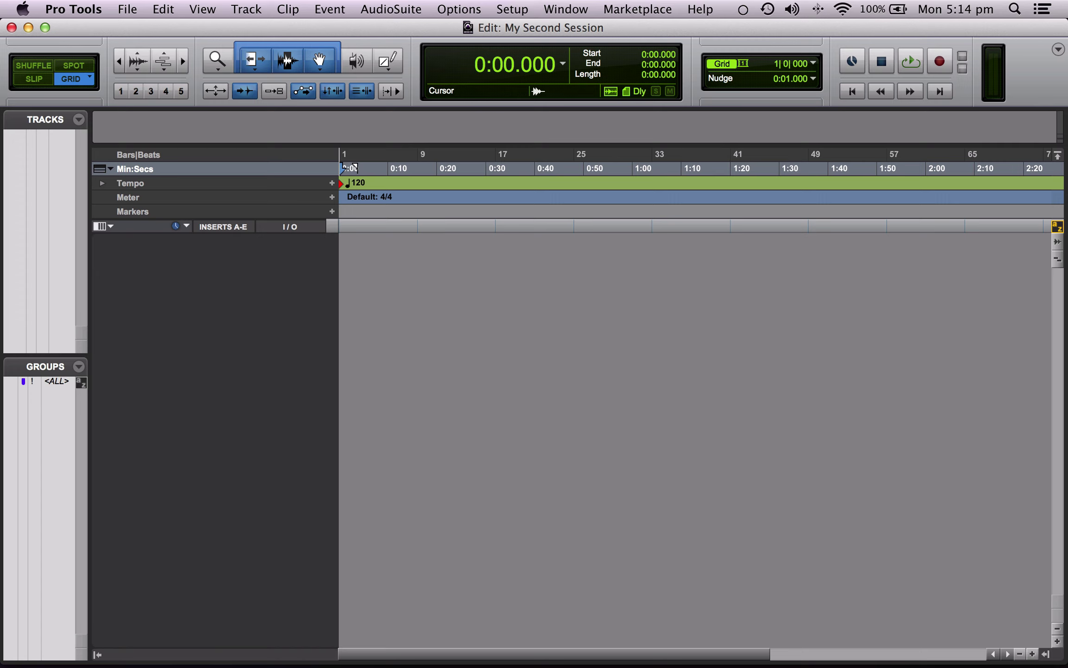
# Check which audio interface is selected as the playback engine
pyautogui.click(514, 10)
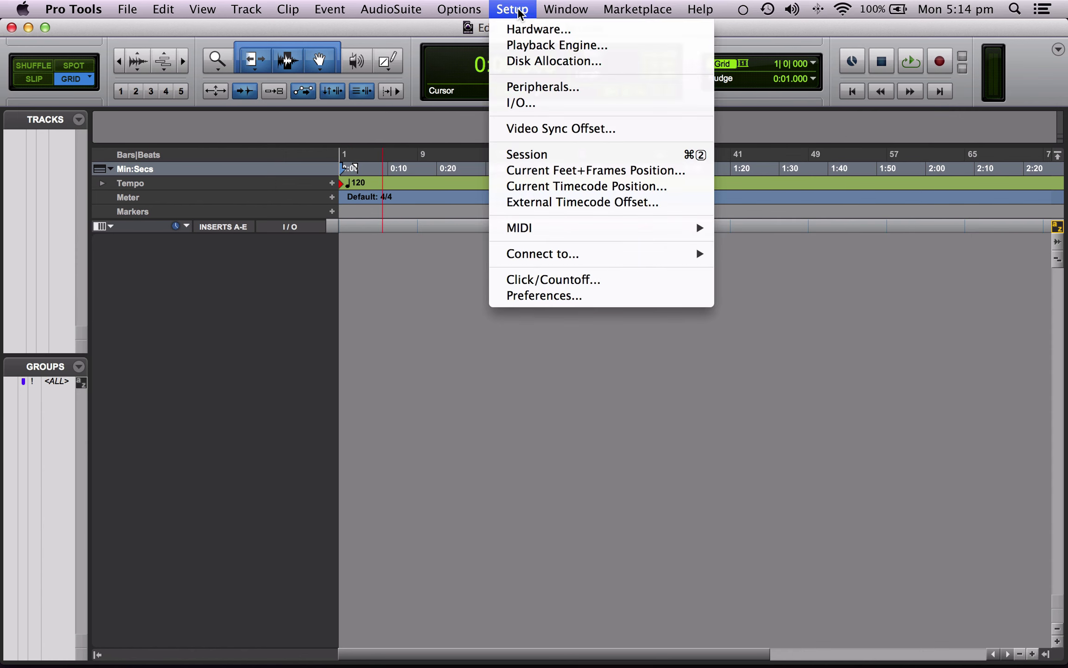
pyautogui.click(540, 45)
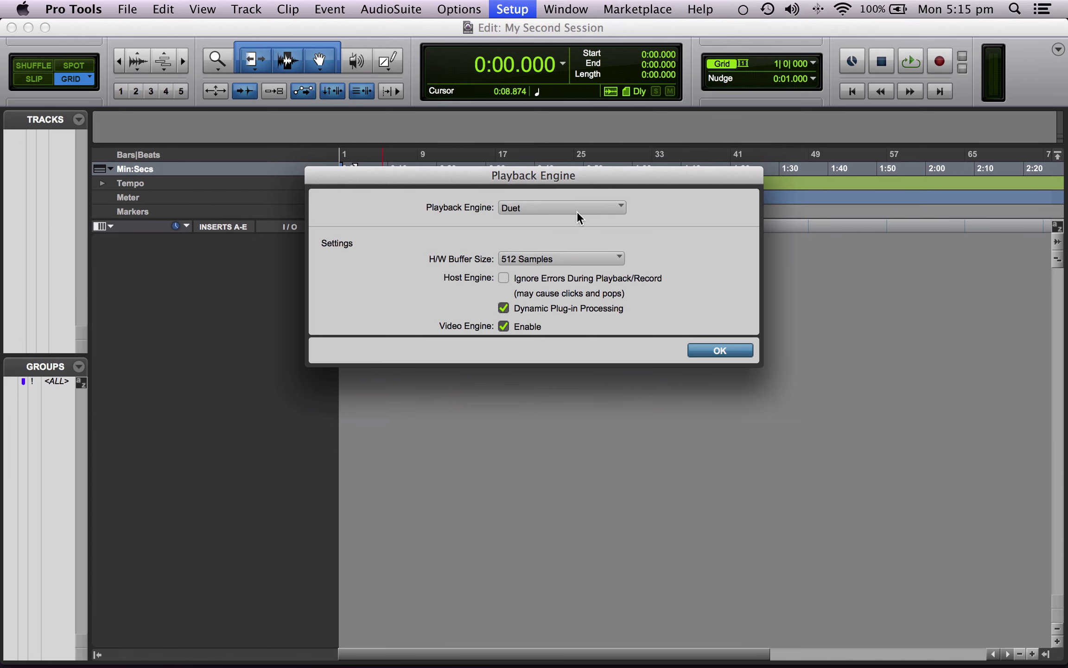
pyautogui.click(714, 350)
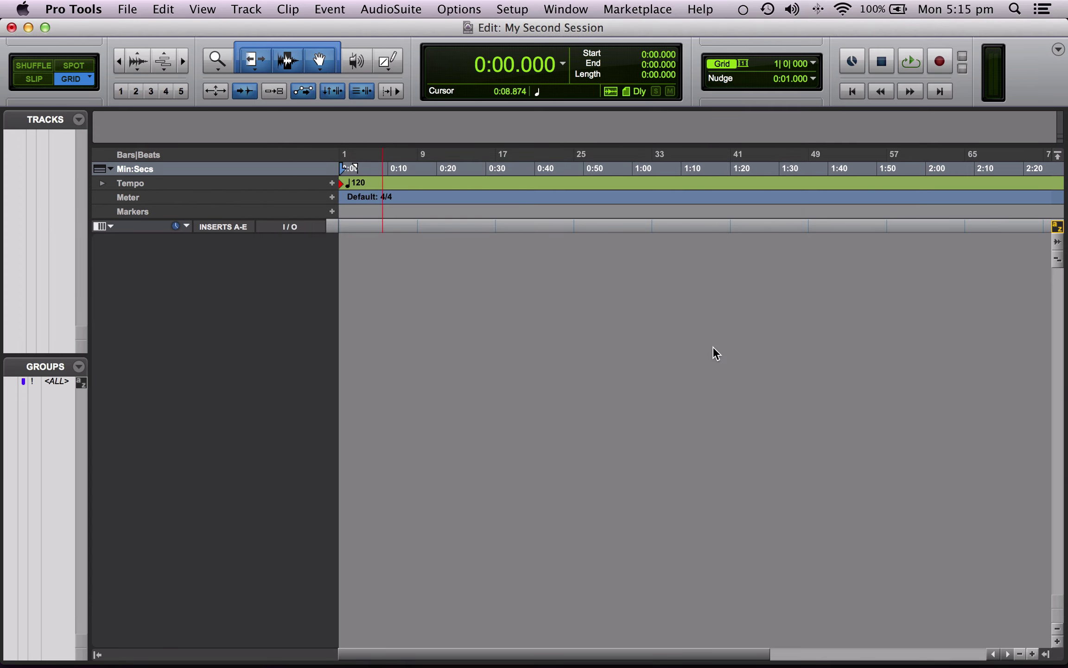
# Review the session's input and output paths in the I/O Setup, including the Mic / Inst sub-paths
pyautogui.click(519, 8)
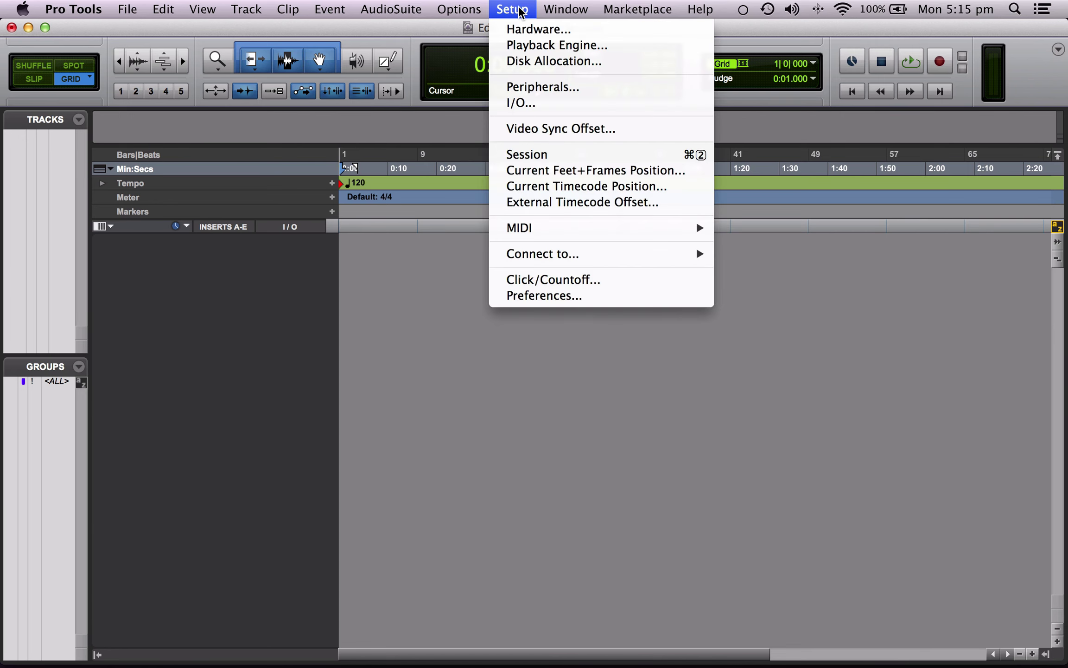
pyautogui.click(532, 104)
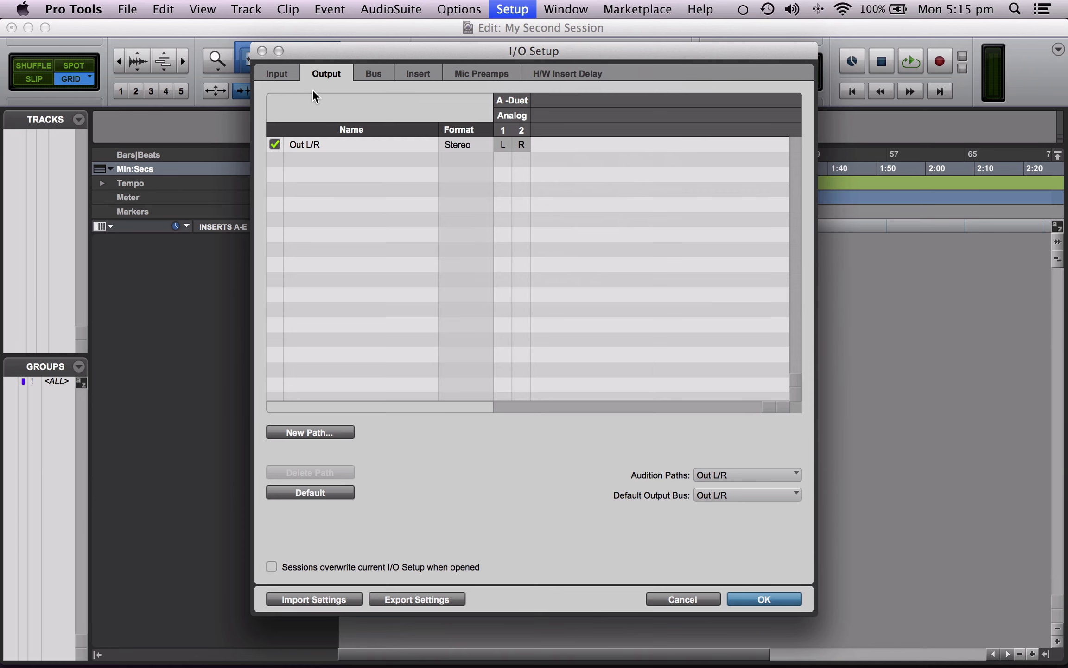
pyautogui.click(288, 80)
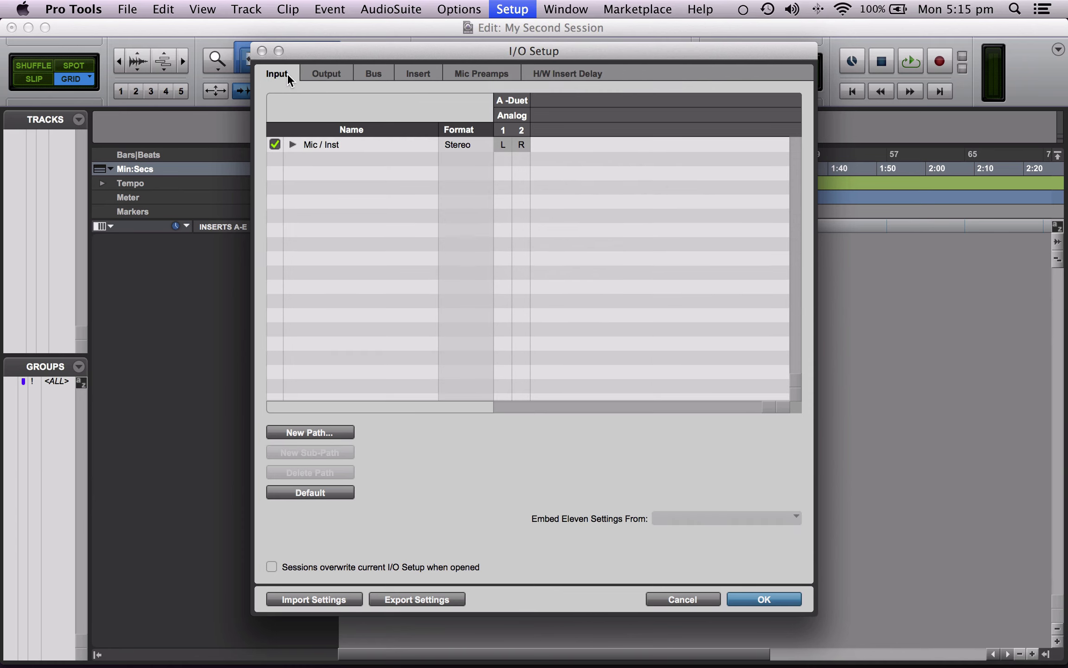
pyautogui.click(293, 145)
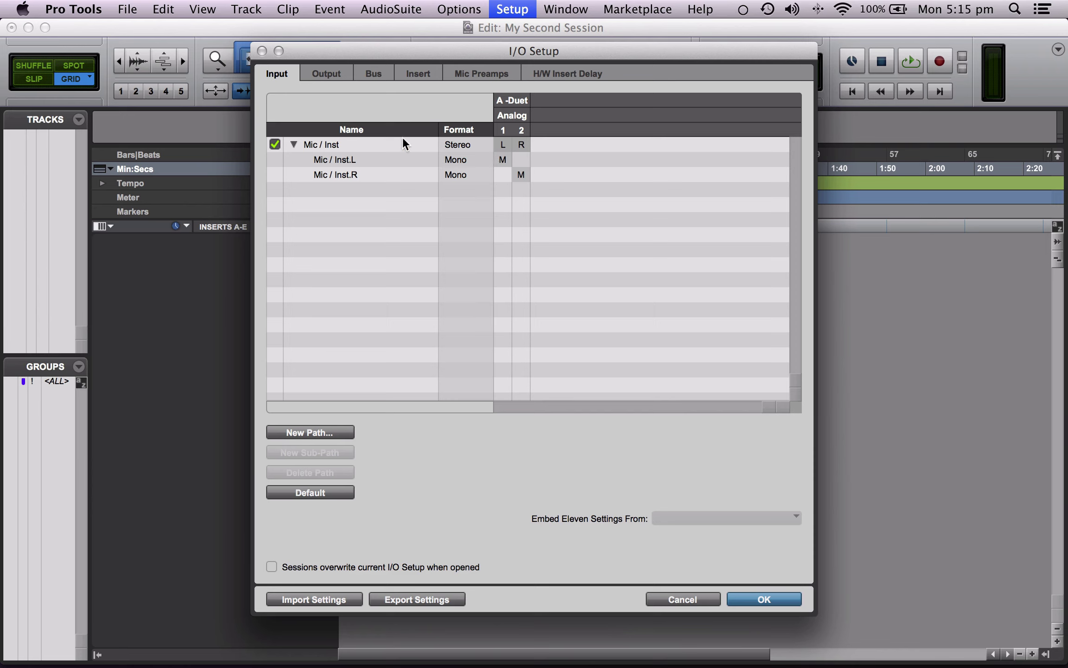
pyautogui.click(330, 79)
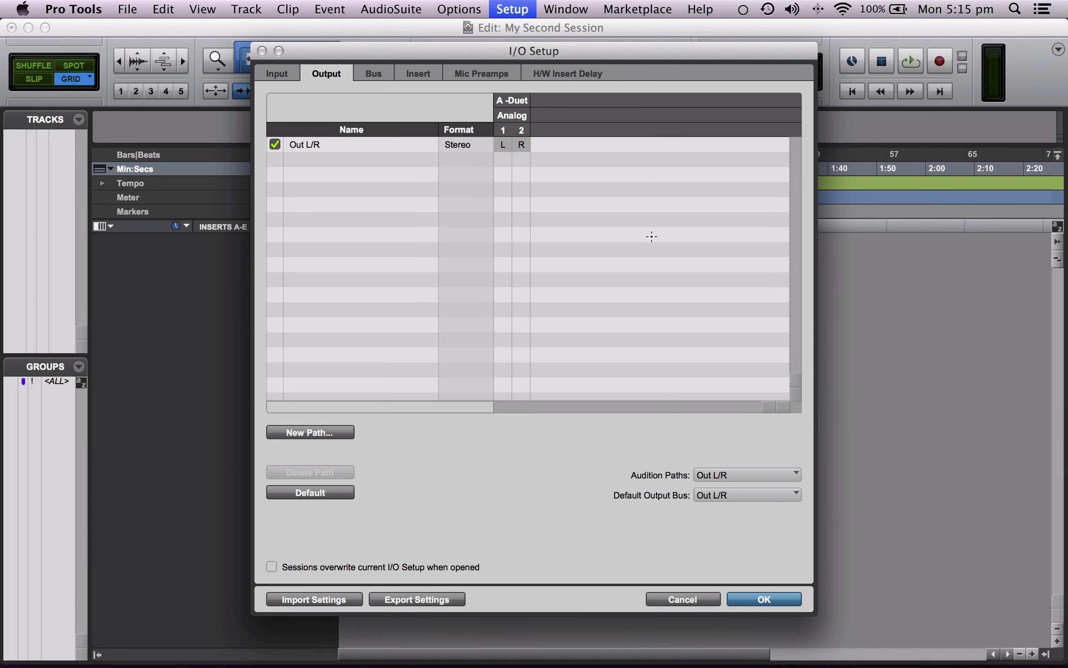
pyautogui.click(772, 600)
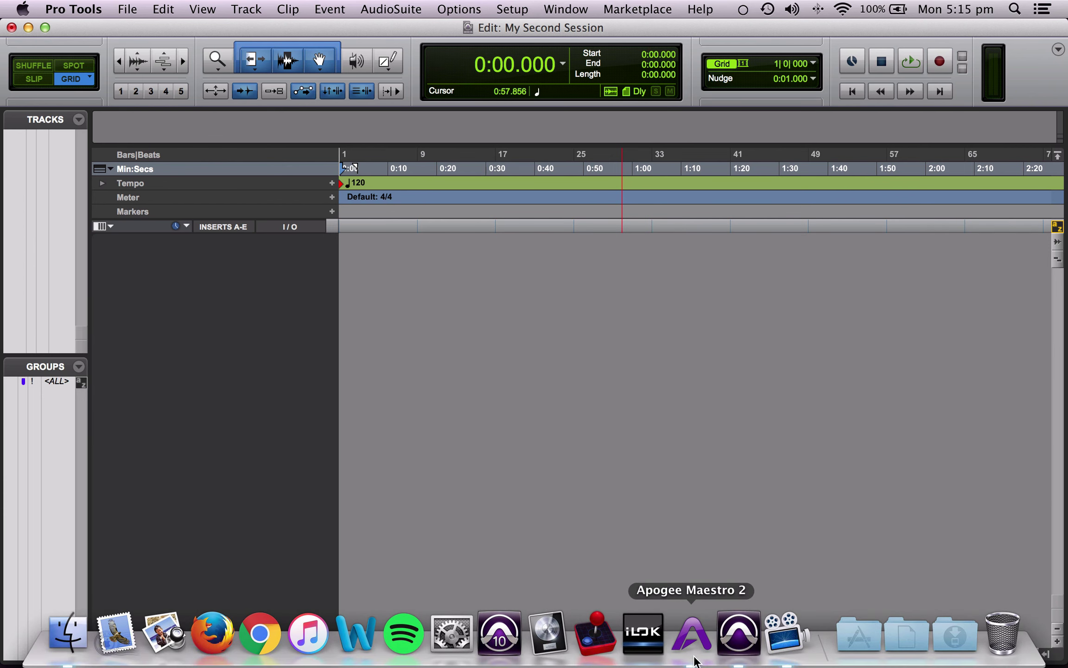
# Switch to Apogee Maestro 2, check the Duet's Mic 1 analog level options and gain, and return to Pro Tools
pyautogui.click(694, 658)
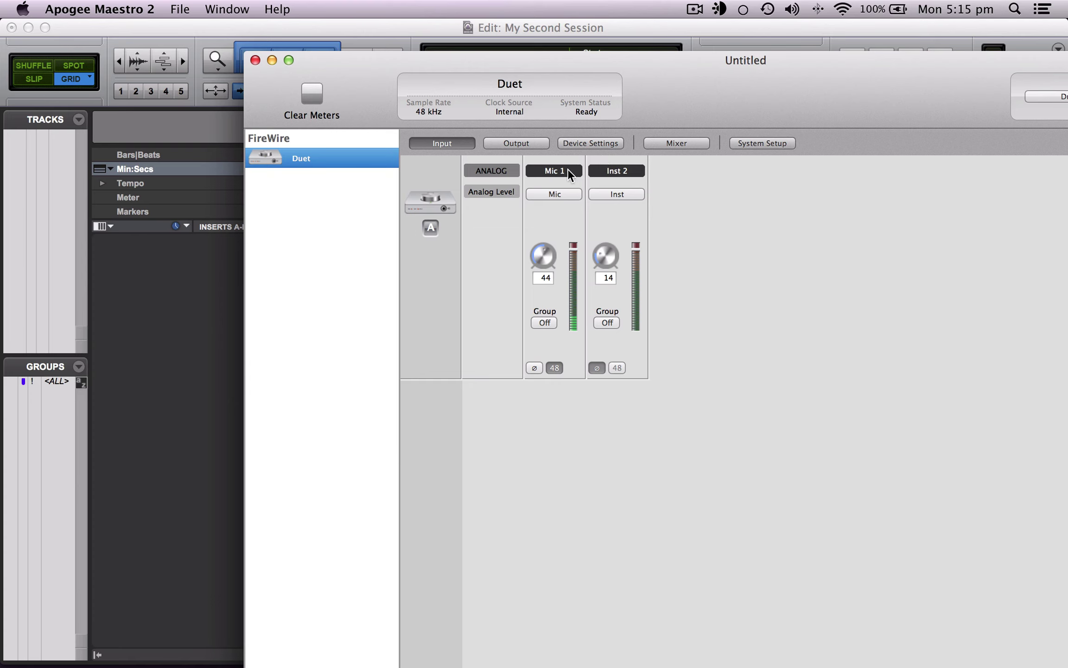
pyautogui.click(557, 197)
pyautogui.click(767, 196)
pyautogui.moveTo(546, 254)
pyautogui.click(572, 28)
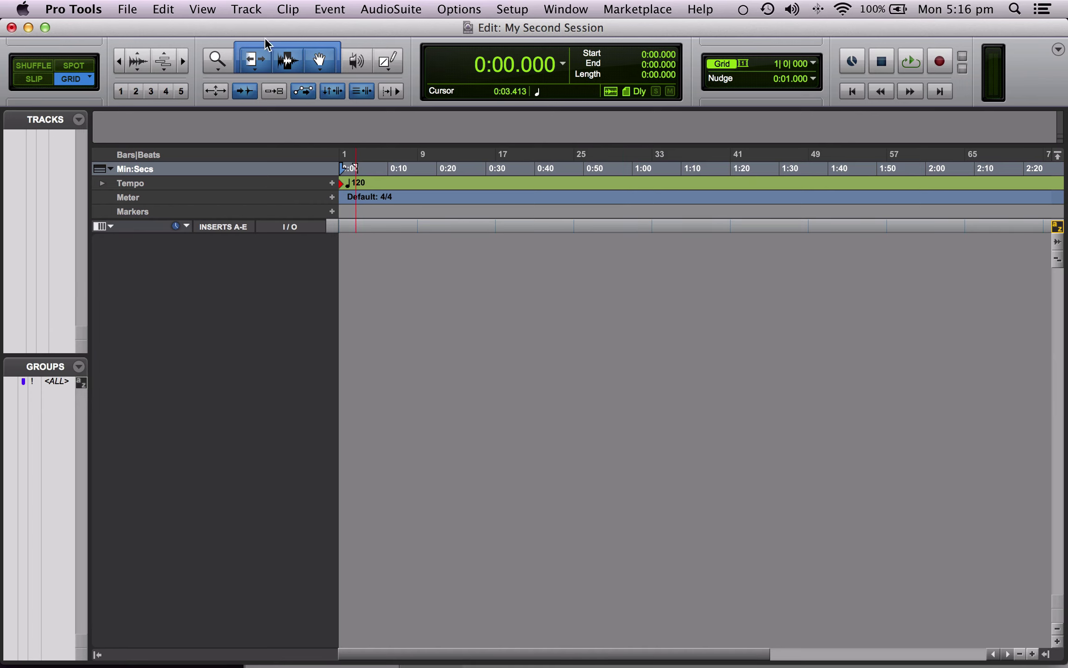
# Create one new mono audio track in samples
pyautogui.click(246, 9)
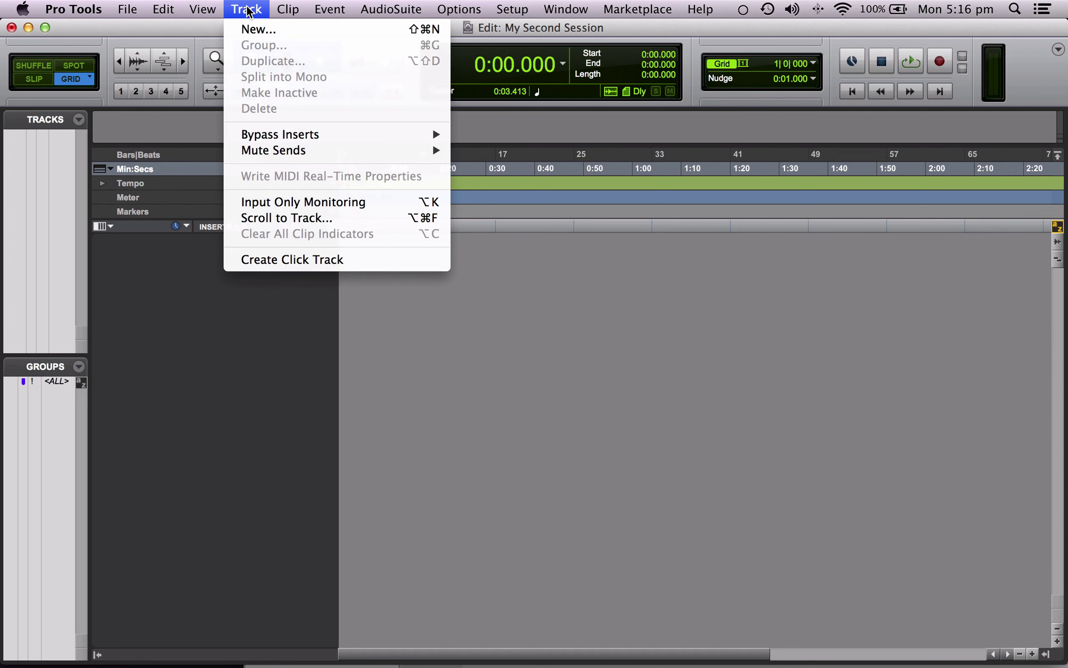
pyautogui.click(254, 29)
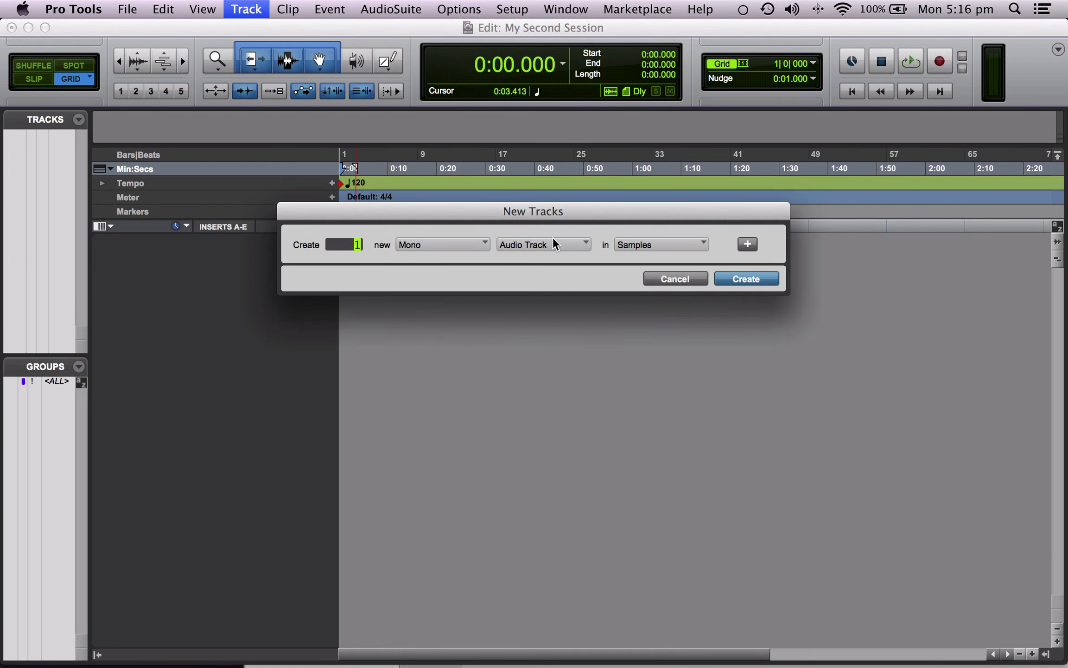
pyautogui.click(764, 279)
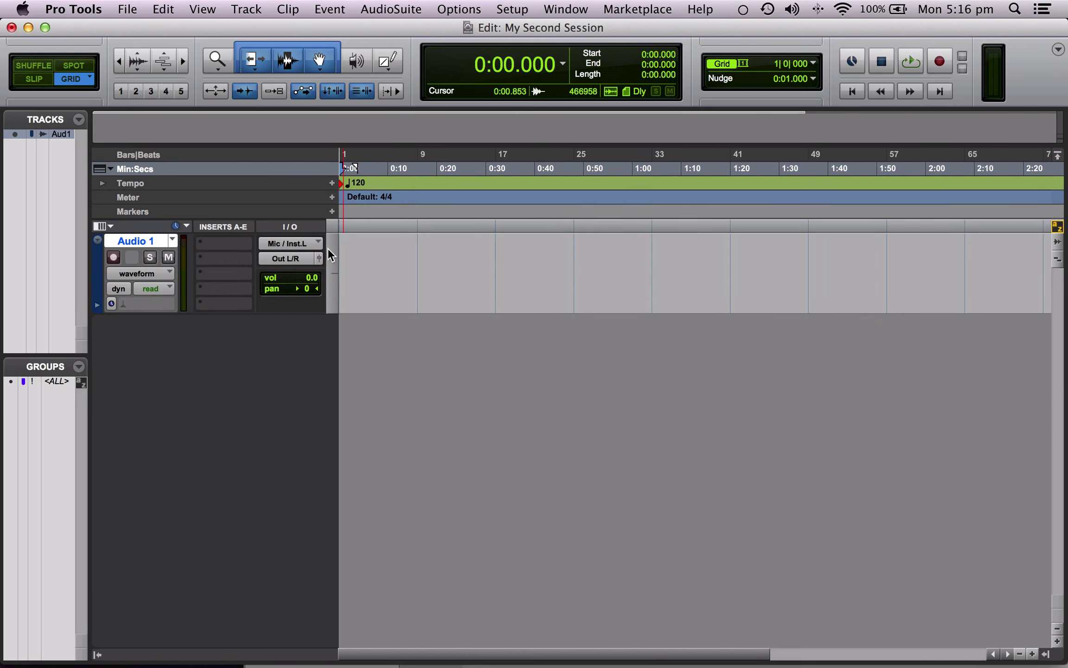
# Set the Audio 1 track's input to the interface path Mic / Inst.L (Mono)
pyautogui.click(290, 244)
pyautogui.moveTo(331, 244)
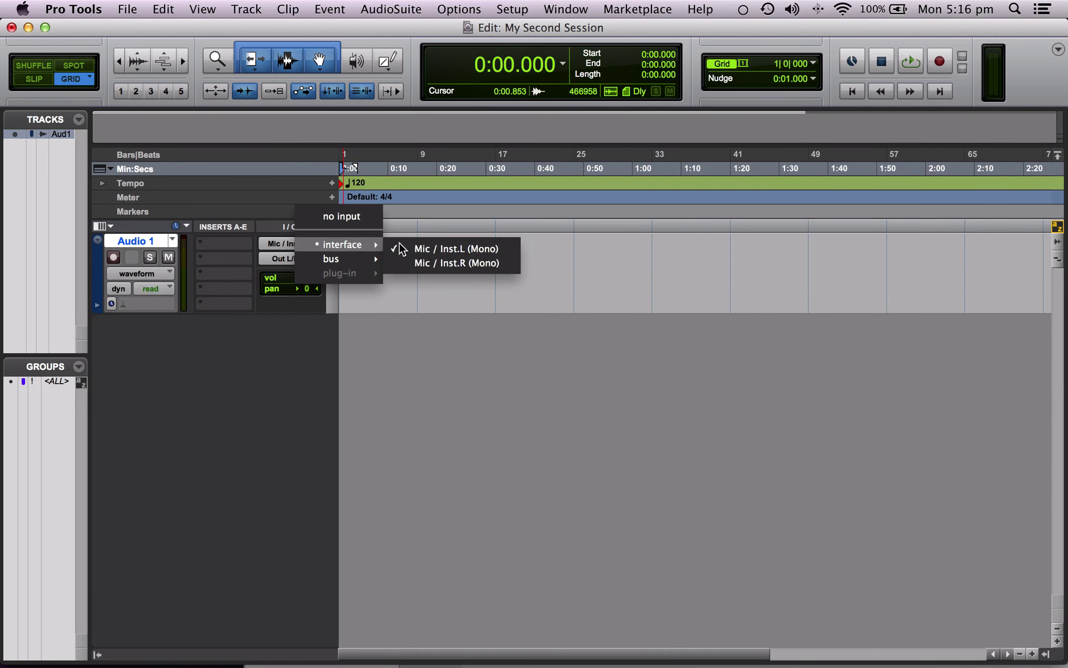
pyautogui.click(449, 251)
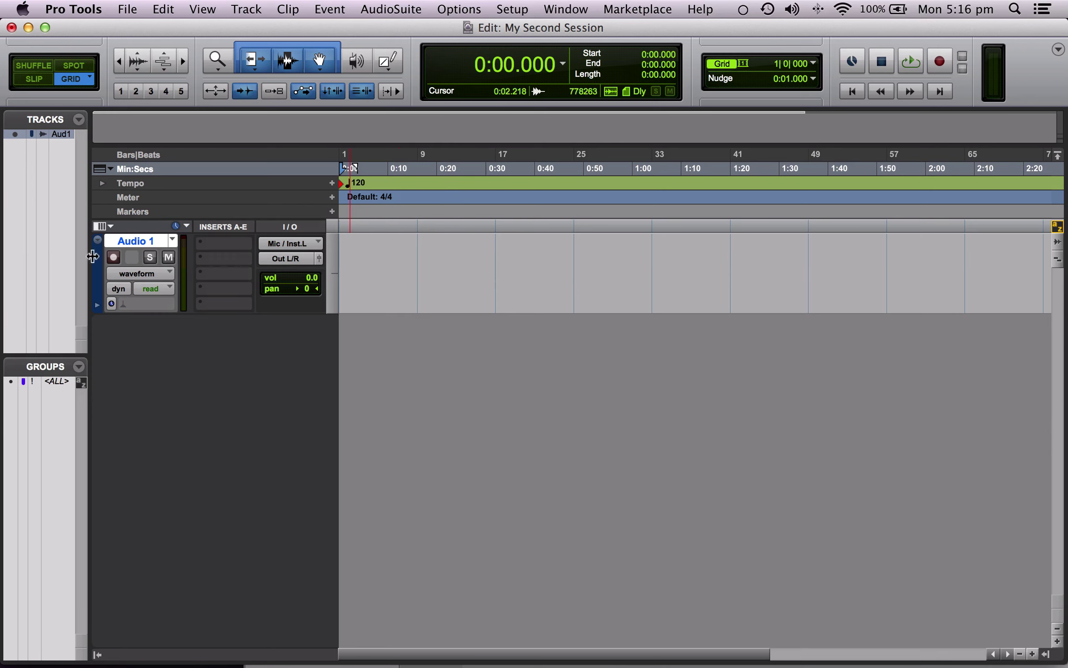
# Record-enable the Audio 1 track and record a take about 5 seconds long from the session start
pyautogui.click(113, 257)
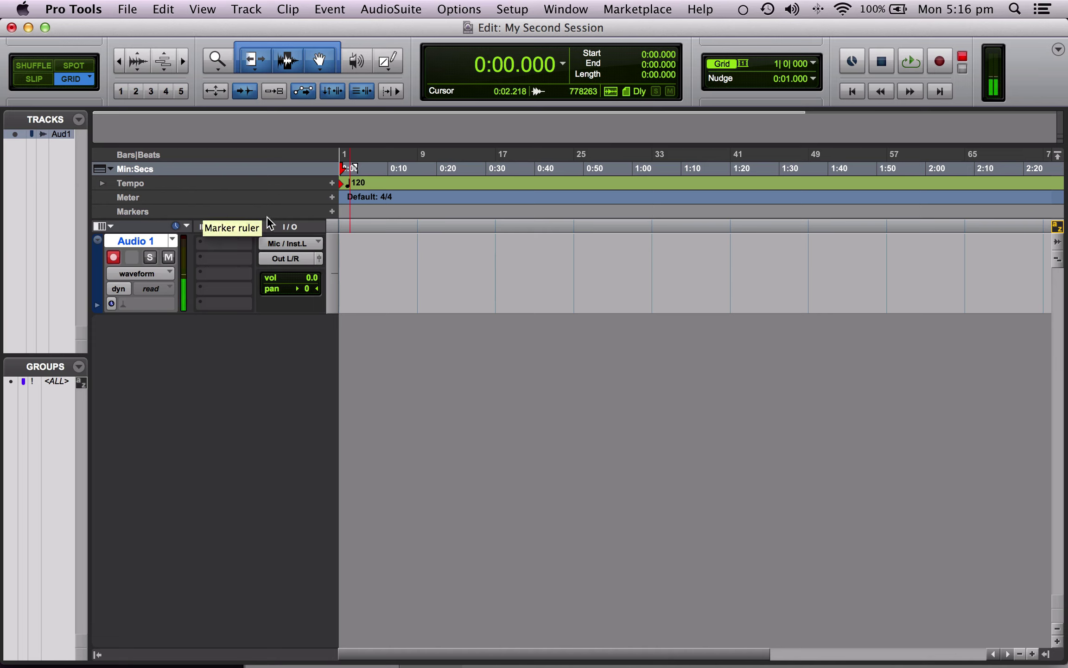
pyautogui.click(938, 65)
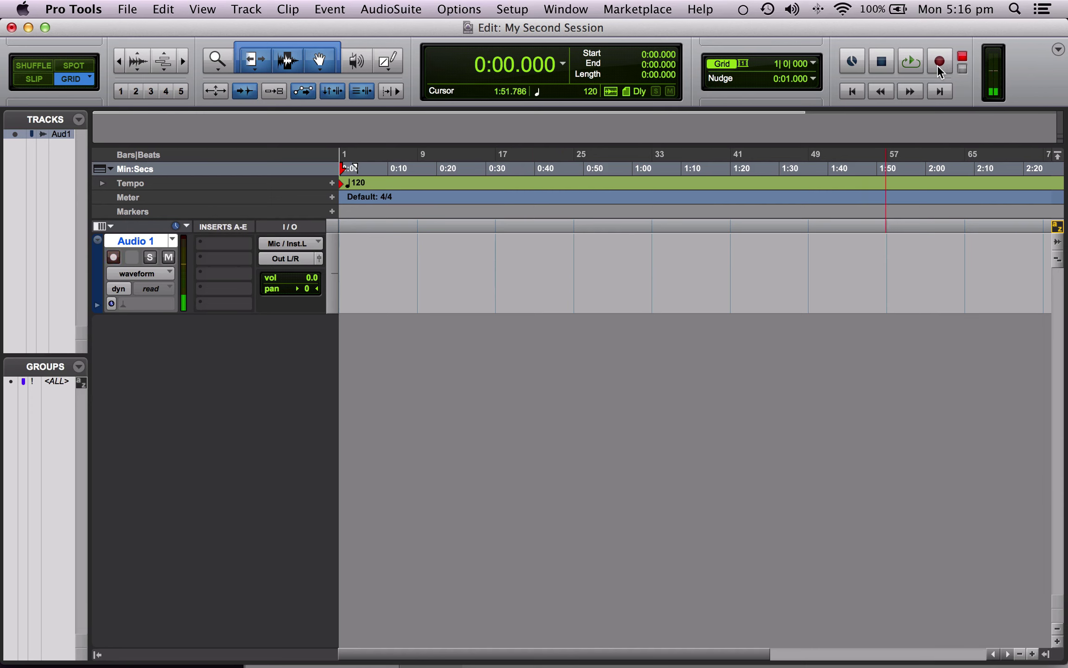
pyautogui.click(907, 67)
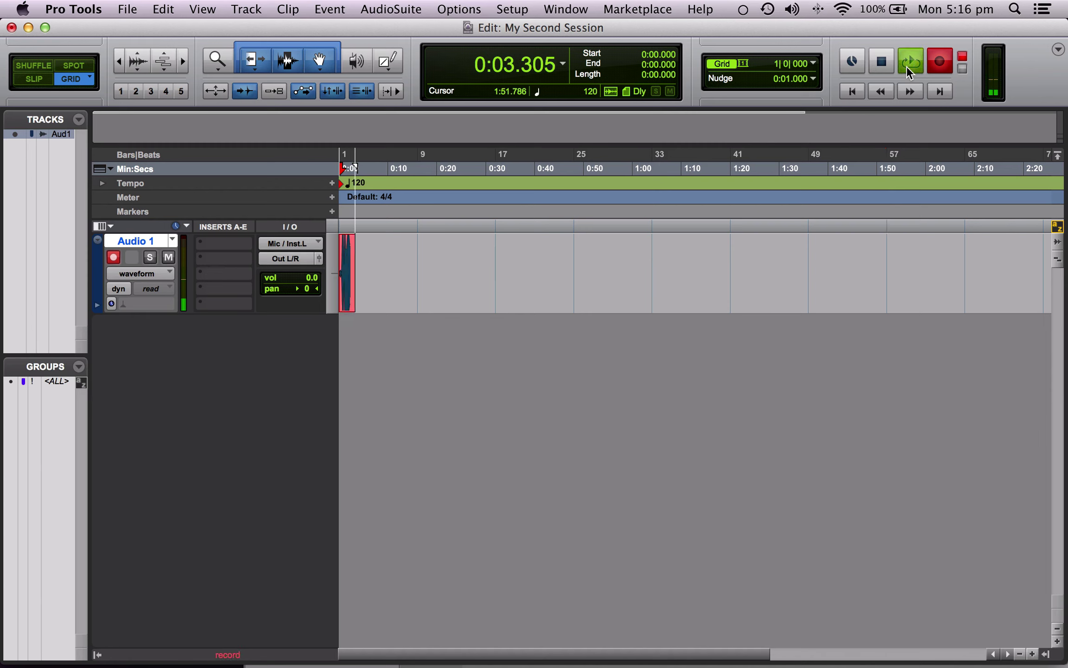
pyautogui.click(881, 62)
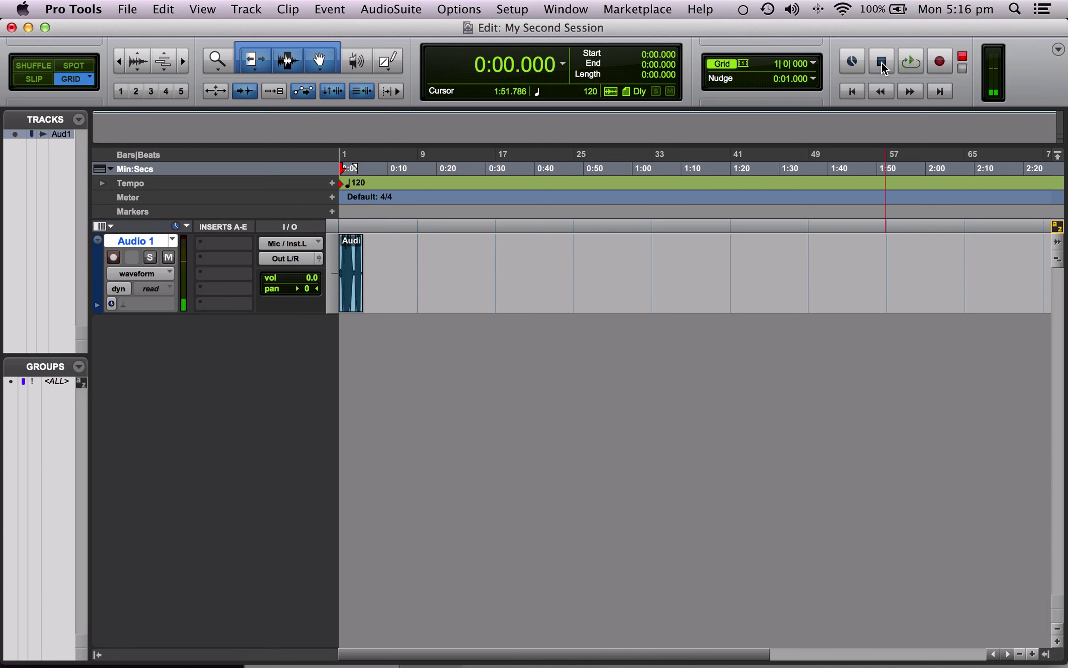
# Disarm the Audio 1 track and play back the recorded take from the start
pyautogui.click(914, 62)
pyautogui.click(914, 62)
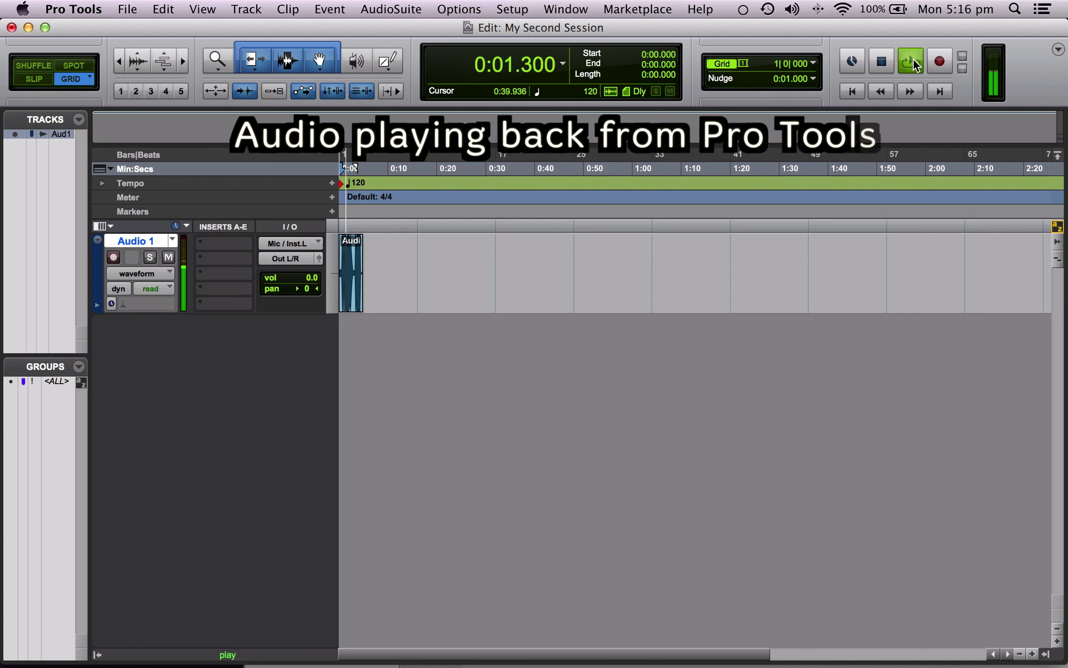
pyautogui.click(887, 60)
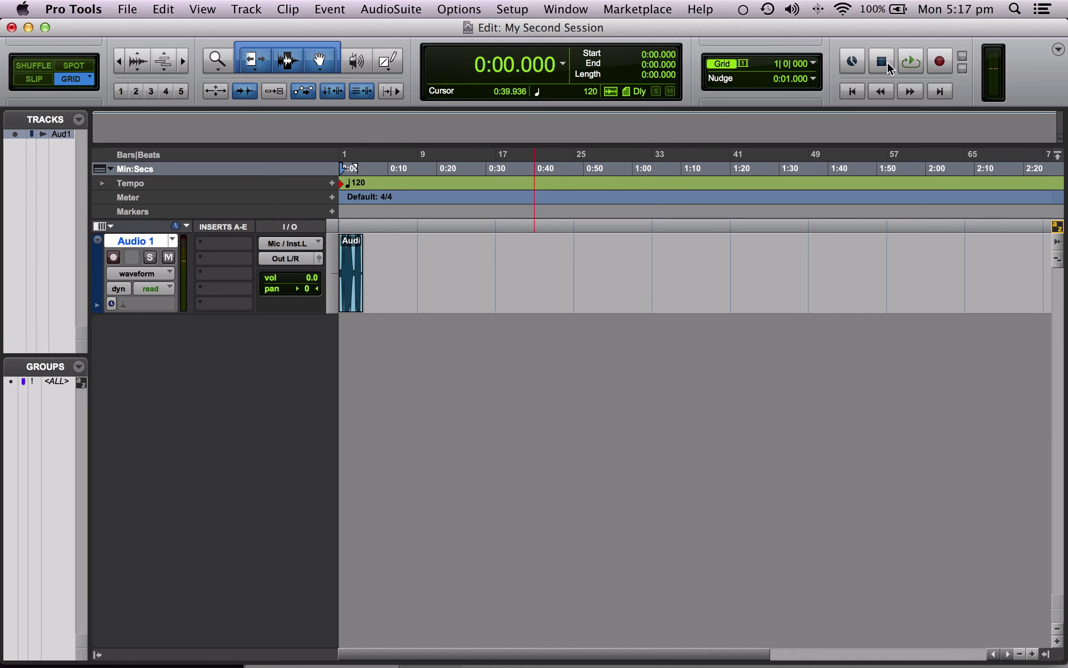